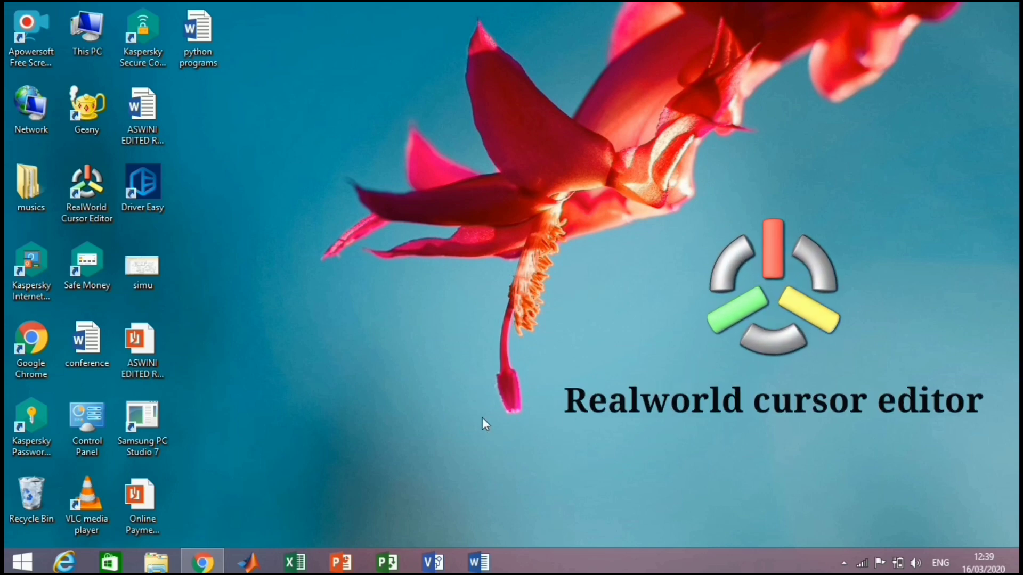
# Search for "real world cursor editor" in Chrome and download the RWCursorEditor32.msi installer from the rw-designer.com page.
pyautogui.click(215, 557)
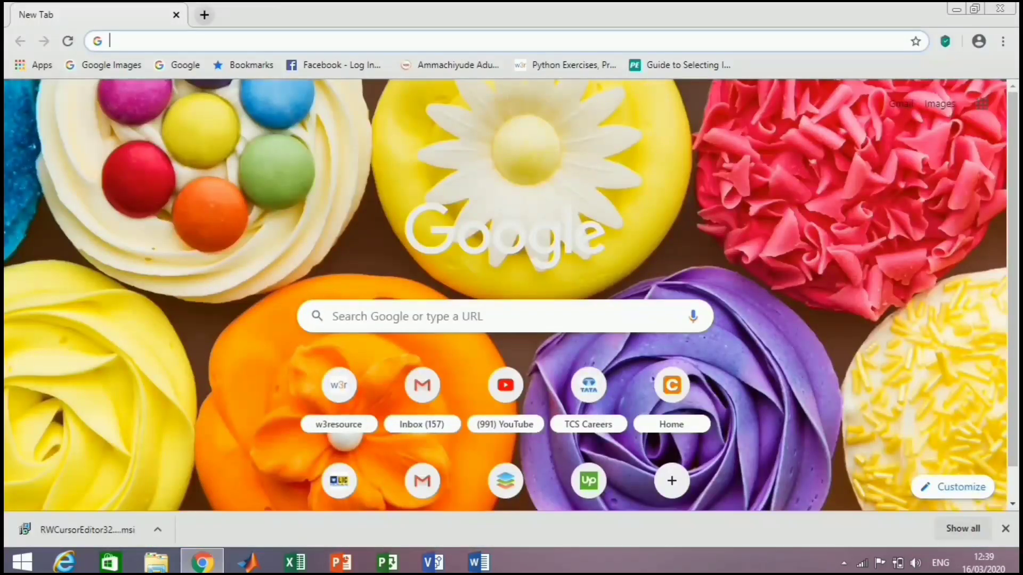
pyautogui.write('re')
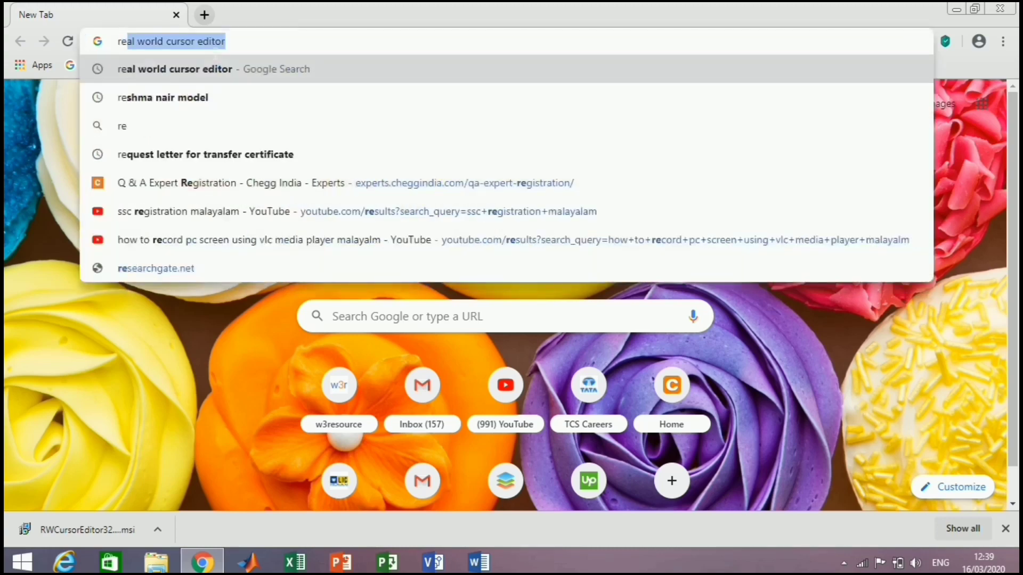
pyautogui.write('al world')
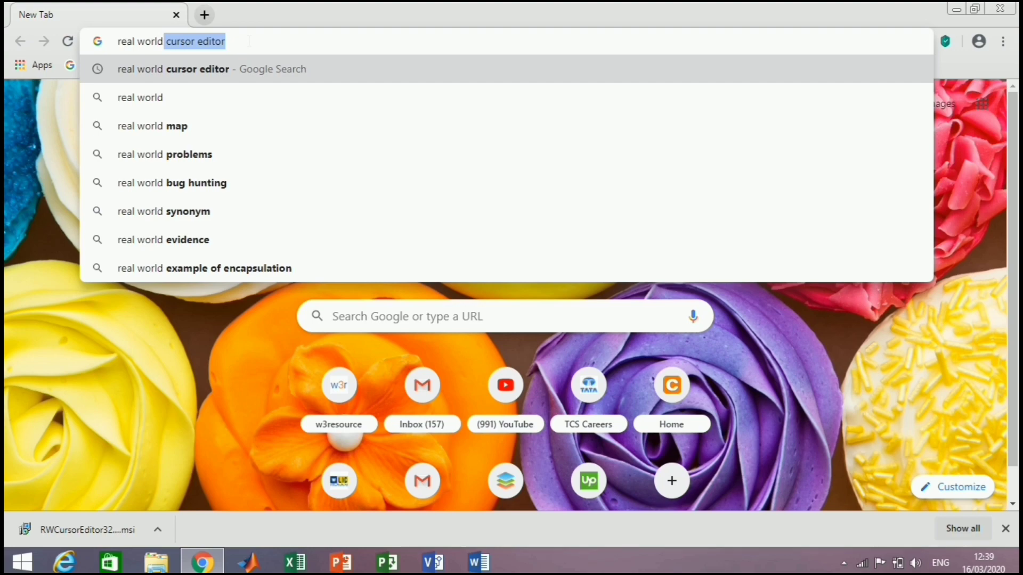
pyautogui.press('Return')
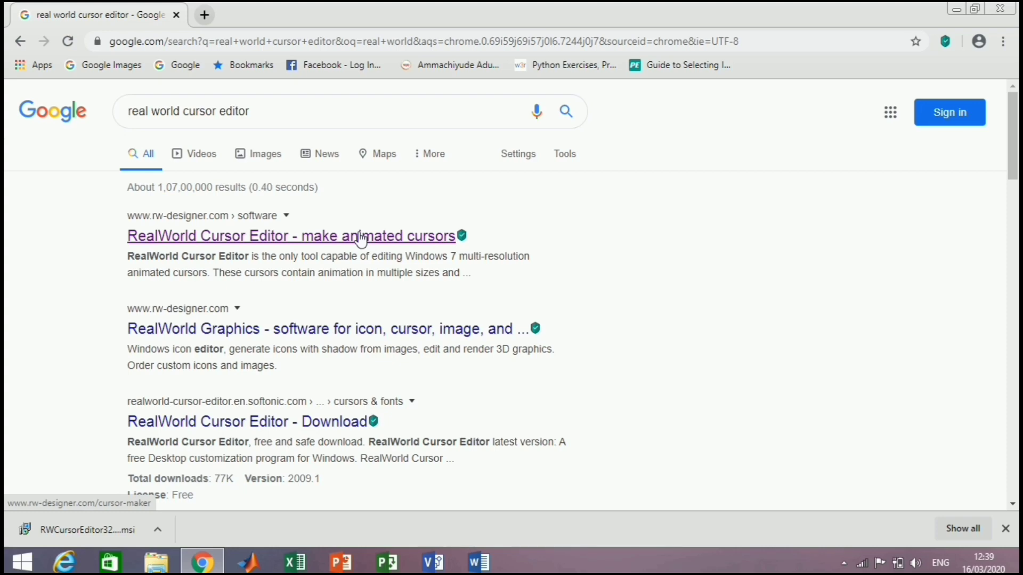
pyautogui.click(360, 237)
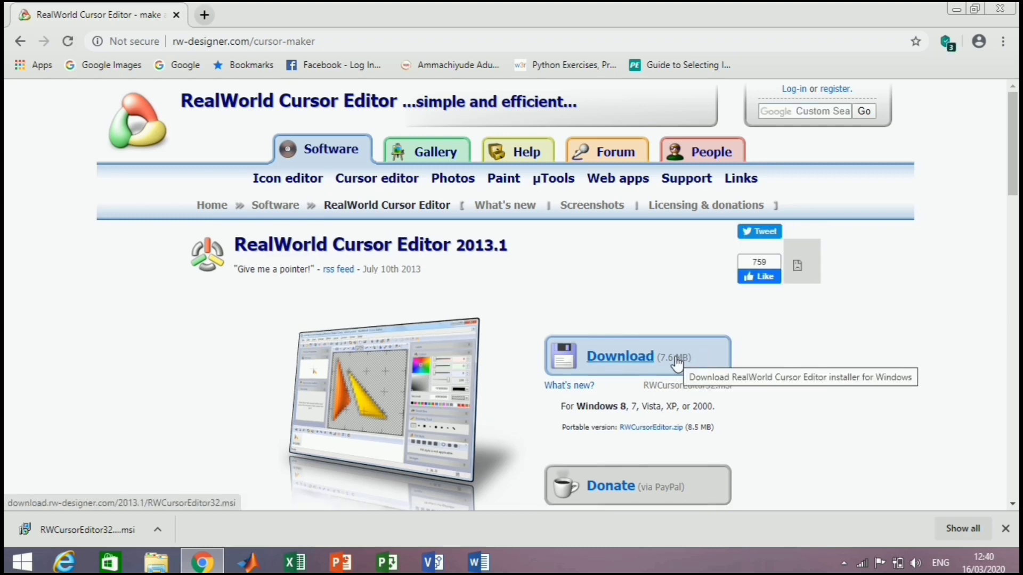
pyautogui.click(629, 357)
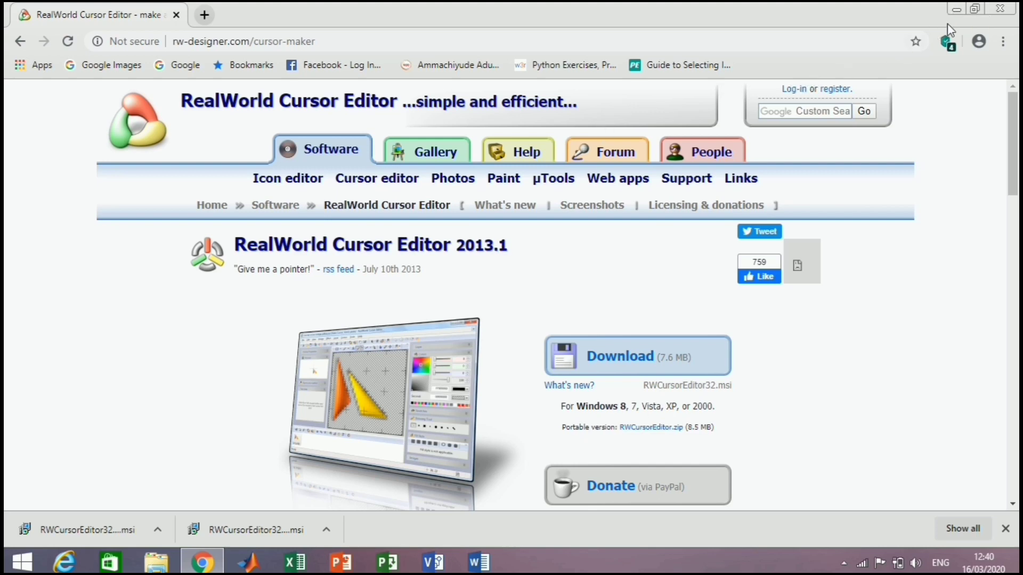
pyautogui.click(1007, 12)
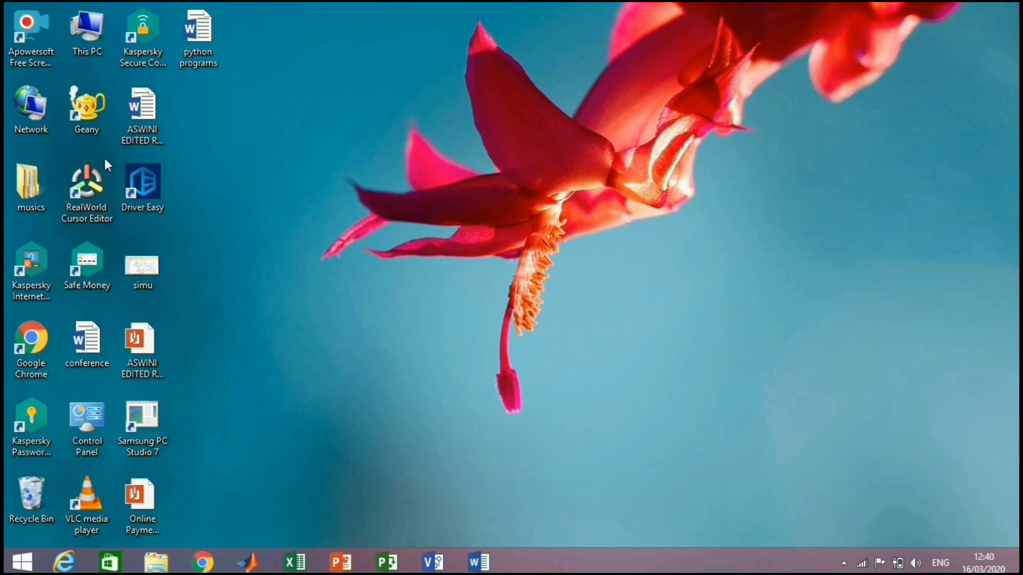
# Switch to RealWorld Cursor Editor and create a new mouse cursor with canvas size 32 and 32-bit smooth-edge colour depth.
pyautogui.doubleClick(93, 177)
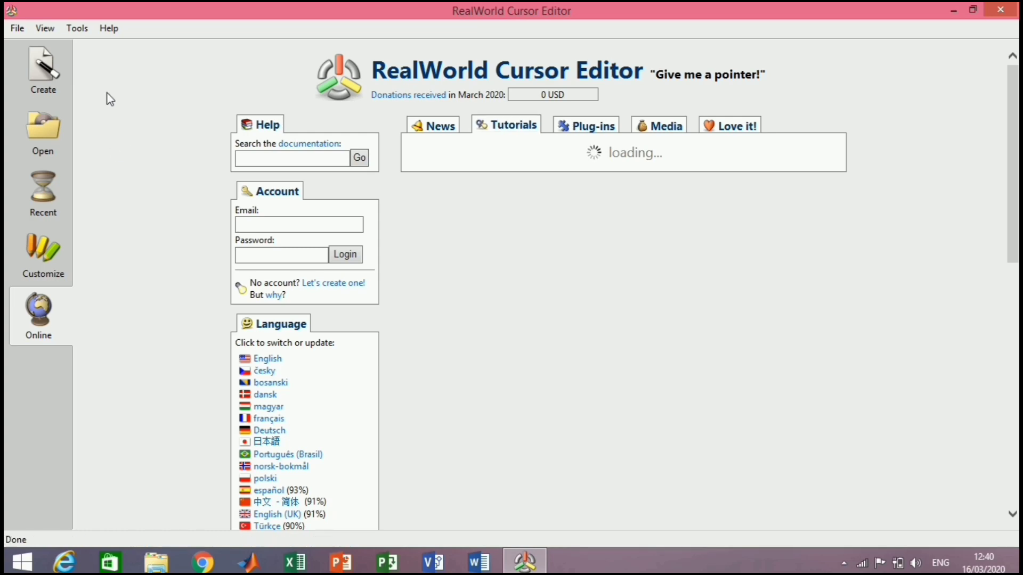
pyautogui.click(59, 78)
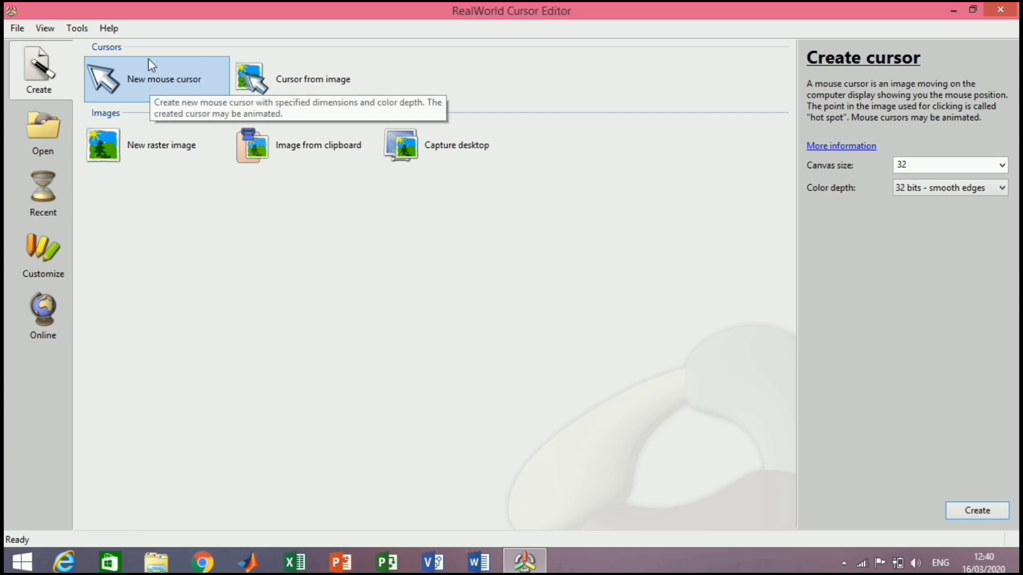
pyautogui.doubleClick(181, 92)
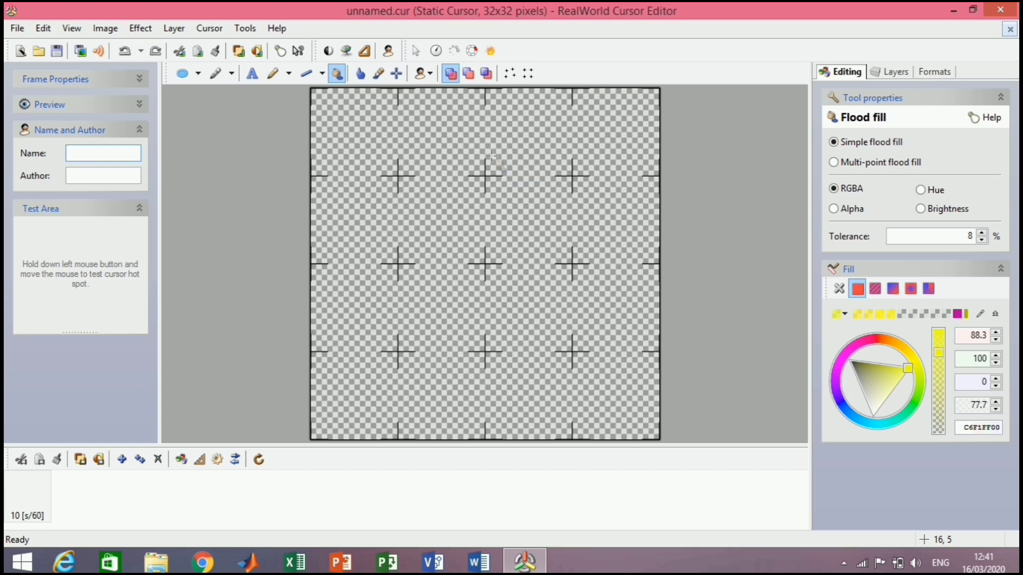
# Create an up-left arrow shape with head size 50, tail size 48, black outline, white fill and outline width 0.
pyautogui.click(419, 53)
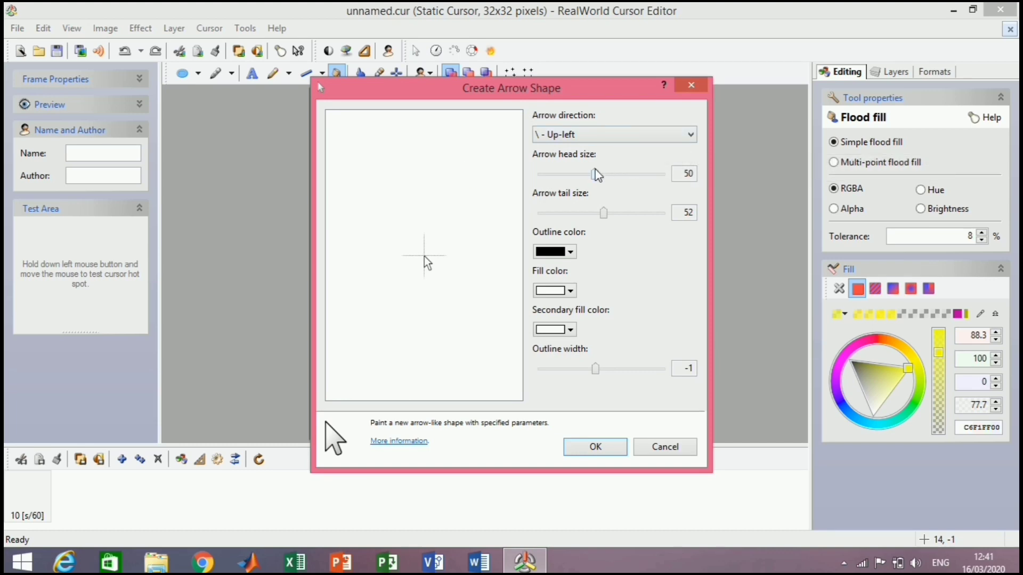
pyautogui.moveTo(595, 175)
pyautogui.mouseDown()
pyautogui.moveTo(657, 185)
pyautogui.moveTo(564, 185)
pyautogui.moveTo(603, 188)
pyautogui.moveTo(595, 177)
pyautogui.mouseUp()
pyautogui.moveTo(604, 213)
pyautogui.mouseDown()
pyautogui.moveTo(622, 213)
pyautogui.moveTo(550, 214)
pyautogui.moveTo(602, 230)
pyautogui.mouseUp()
pyautogui.click(574, 254)
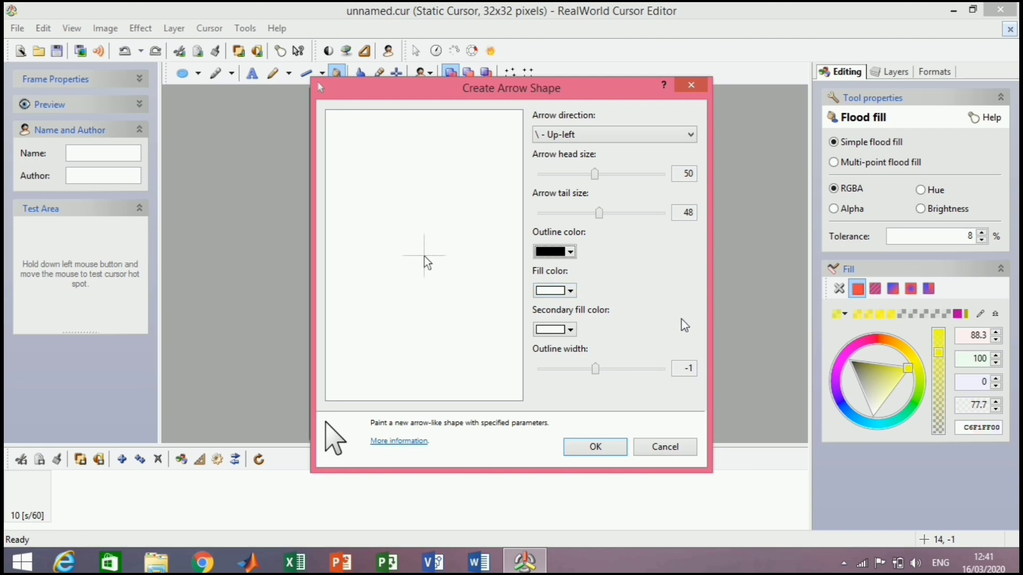
pyautogui.moveTo(595, 369)
pyautogui.mouseDown()
pyautogui.moveTo(627, 371)
pyautogui.moveTo(567, 375)
pyautogui.moveTo(601, 376)
pyautogui.mouseUp()
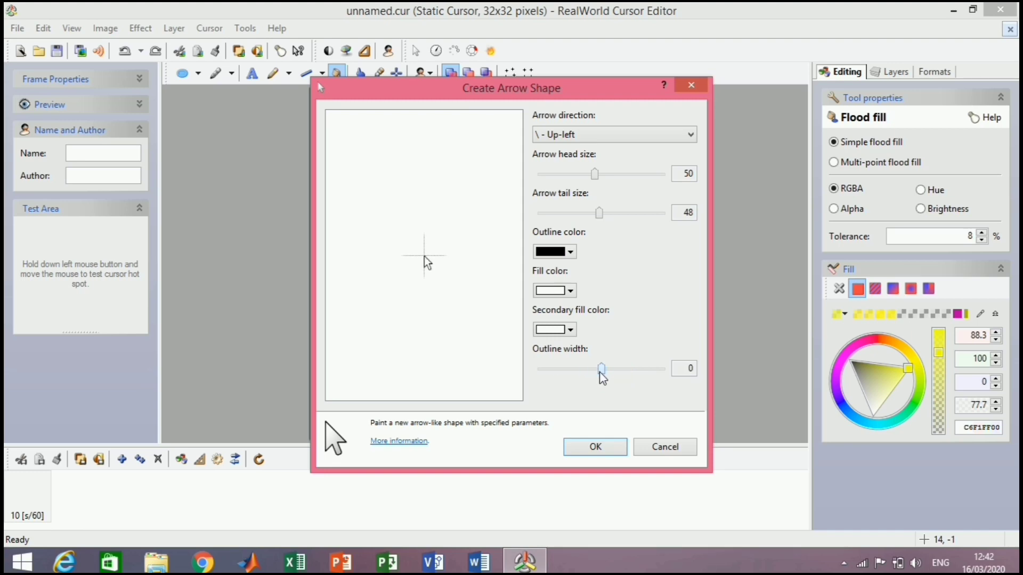
pyautogui.click(599, 448)
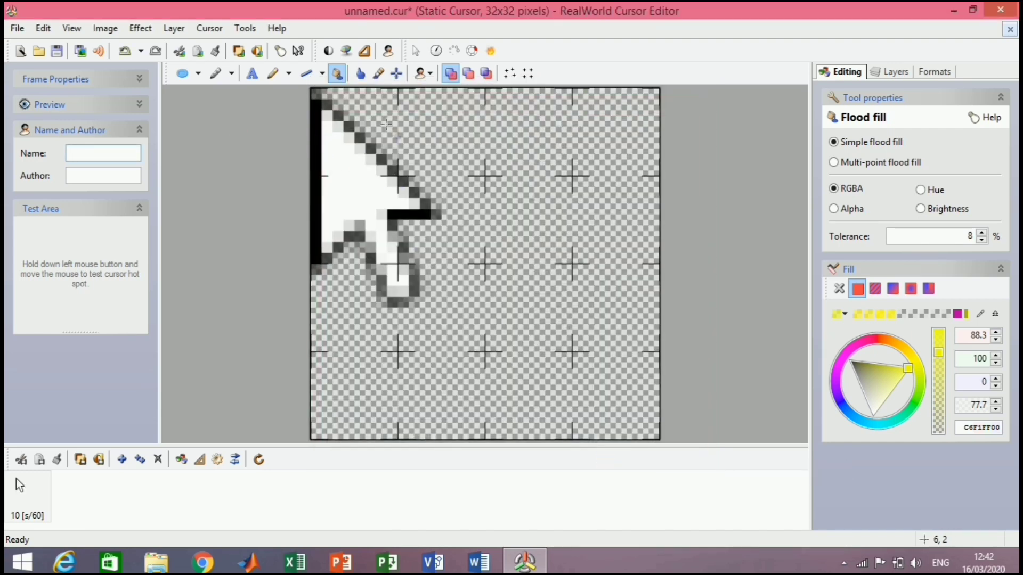
# Move the arrow image from the canvas corner to the centre of the canvas.
pyautogui.click(198, 74)
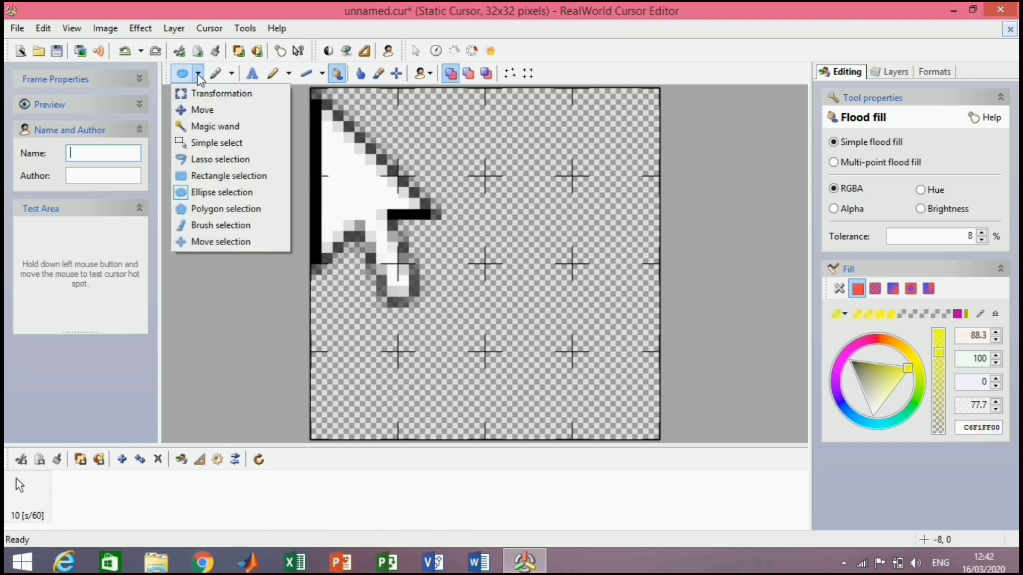
pyautogui.click(221, 110)
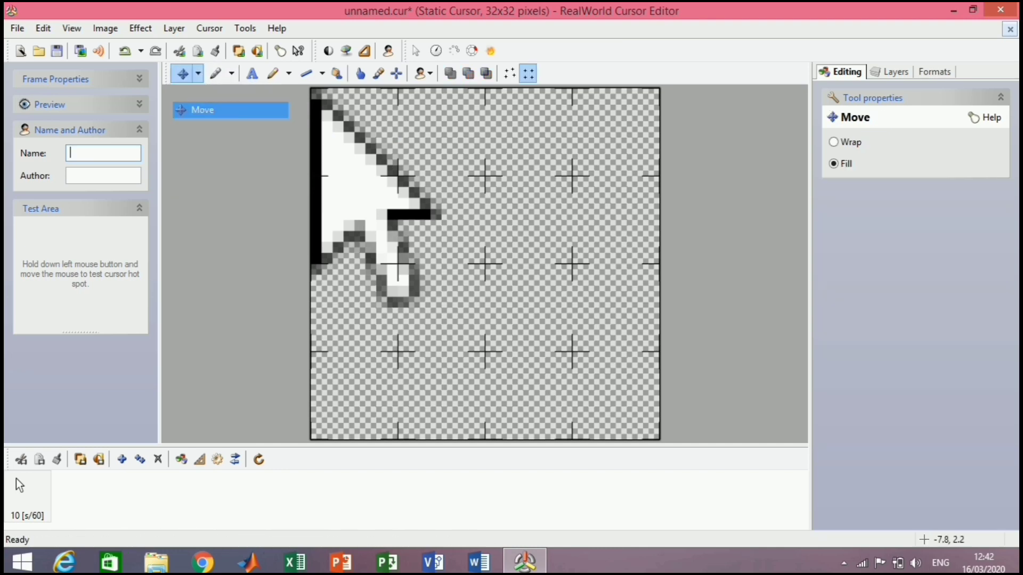
pyautogui.moveTo(386, 191); pyautogui.dragTo(468, 244)
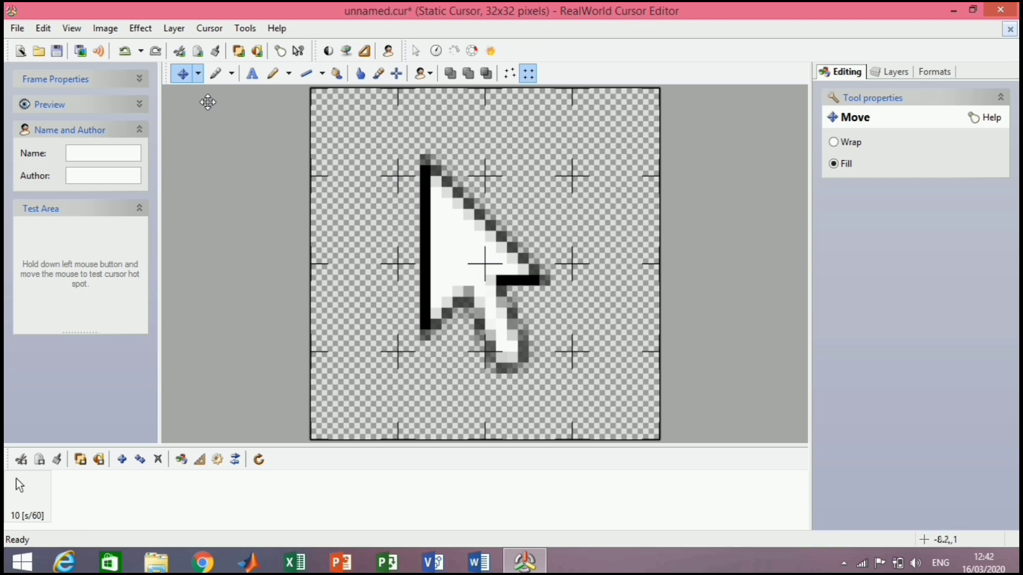
# Make an elliptical selection of about 27 x 26 pixels surrounding the whole arrow.
pyautogui.click(198, 73)
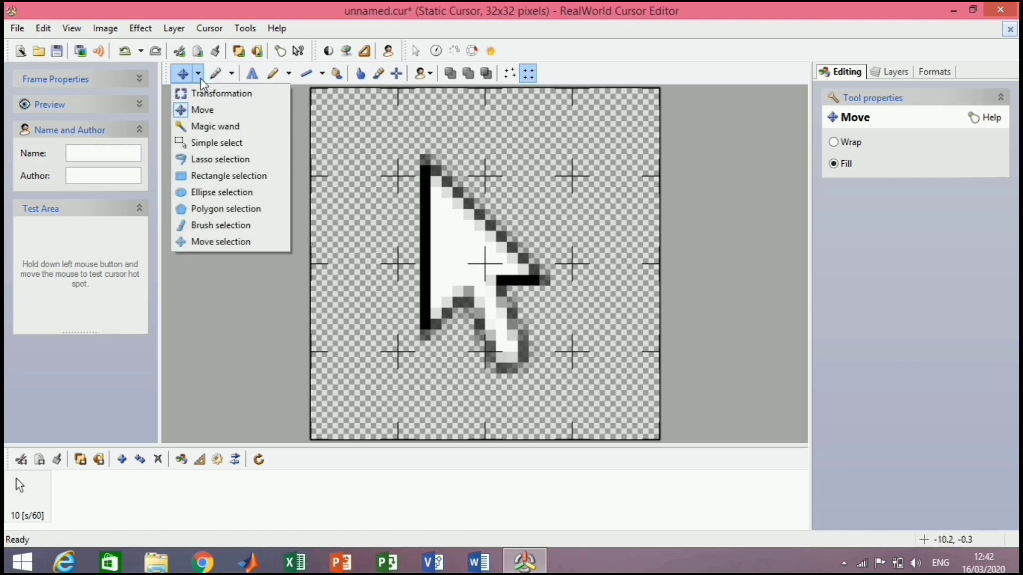
pyautogui.click(213, 193)
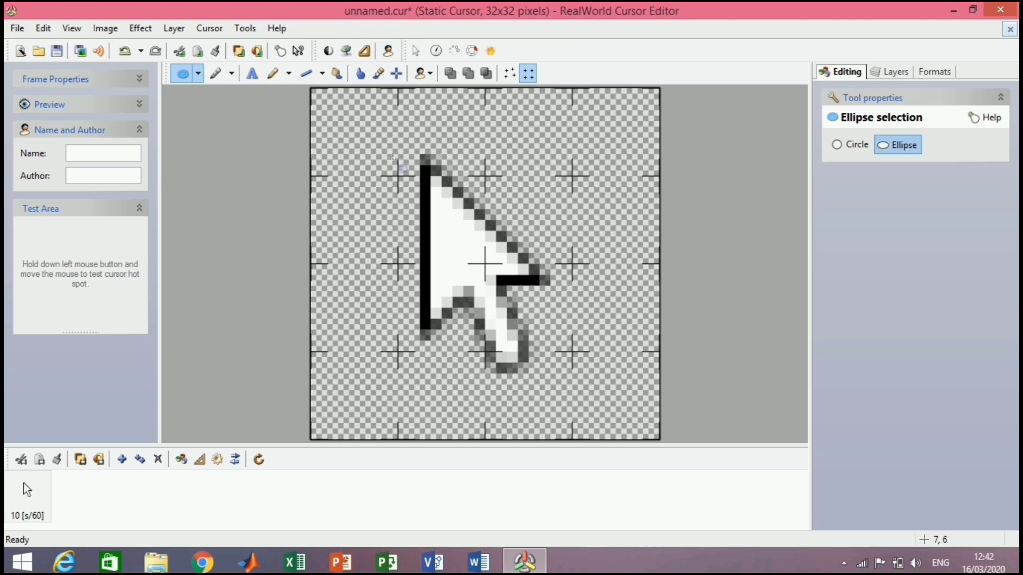
pyautogui.moveTo(389, 133); pyautogui.dragTo(611, 406)
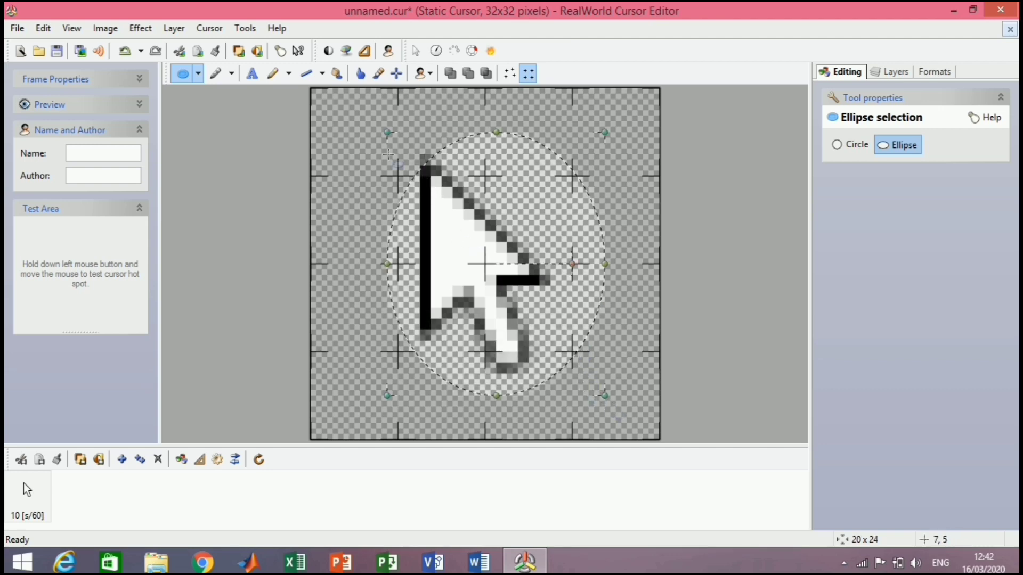
pyautogui.moveTo(386, 139); pyautogui.dragTo(344, 126)
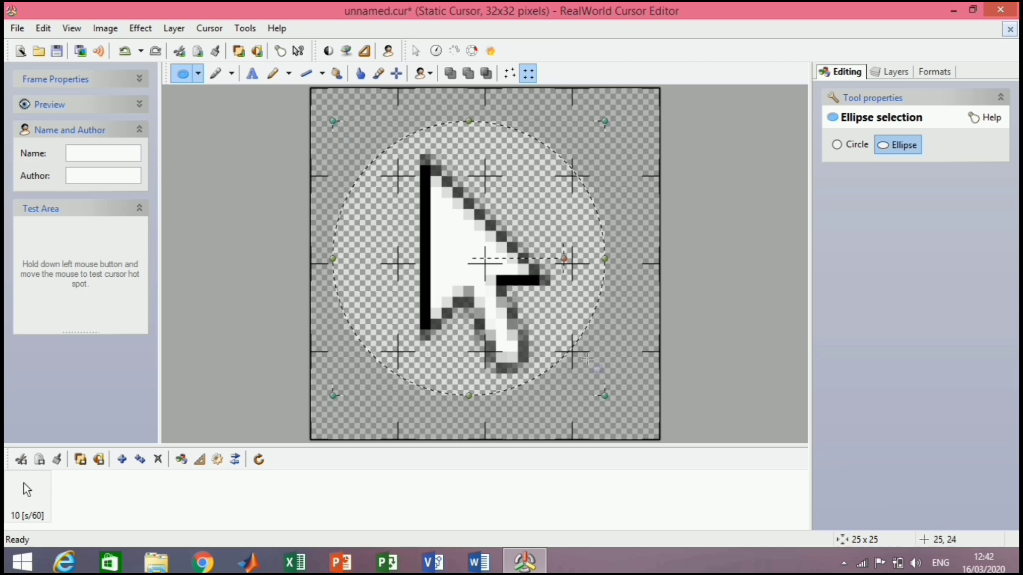
pyautogui.moveTo(611, 401); pyautogui.dragTo(626, 409)
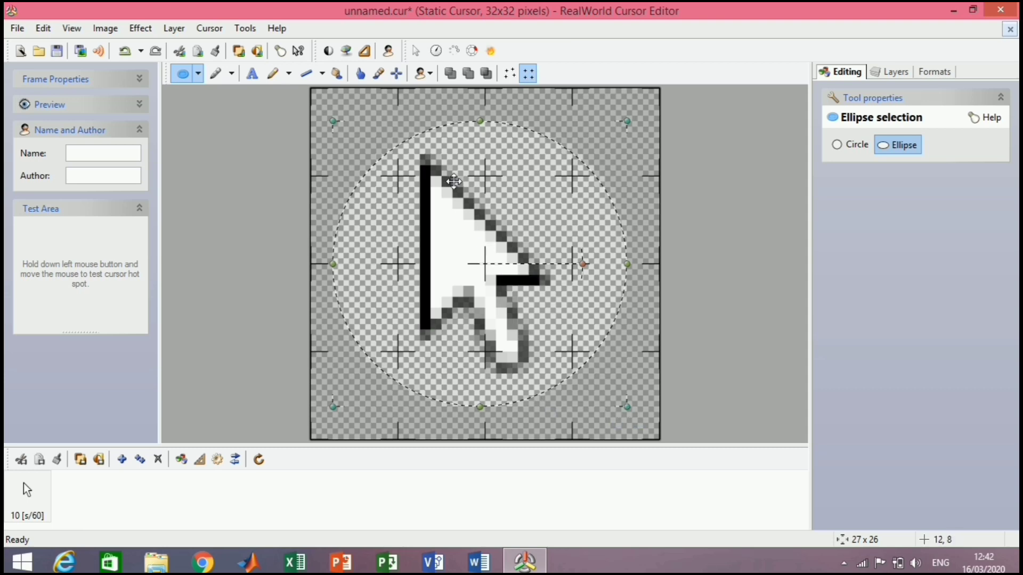
# Flood fill the selected area around the arrow with semi-transparent yellow, colour C1E3FF00.
pyautogui.click(333, 78)
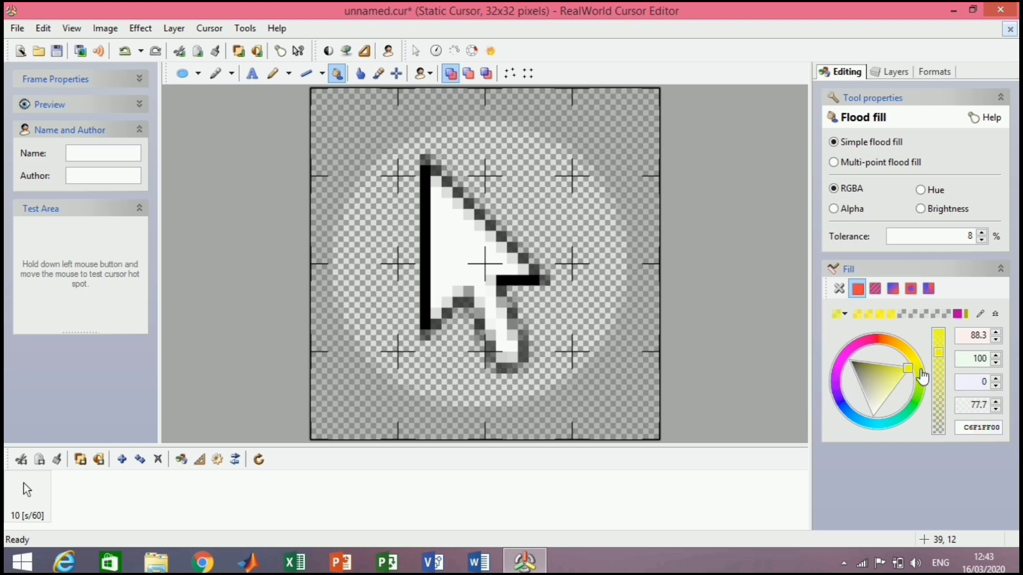
pyautogui.click(923, 377)
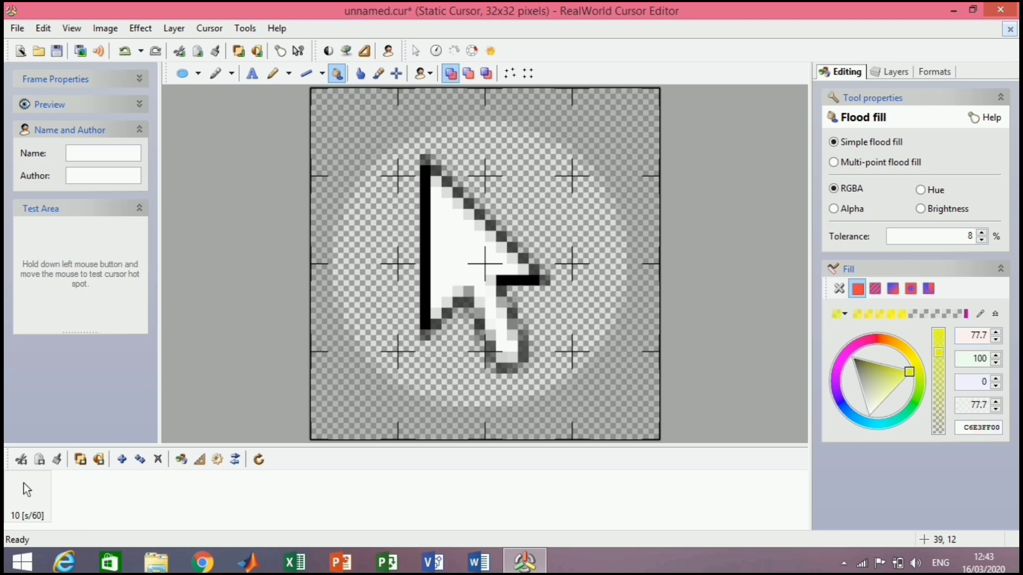
pyautogui.click(940, 360)
pyautogui.click(531, 203)
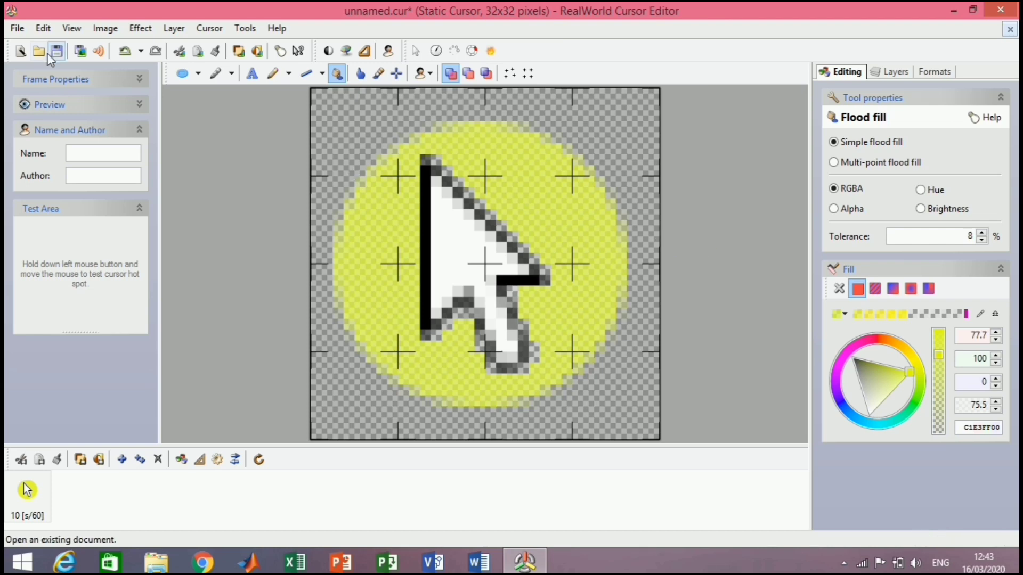
# Save the design to the Desktop as a static cursor file named cursor and close the editor.
pyautogui.click(17, 28)
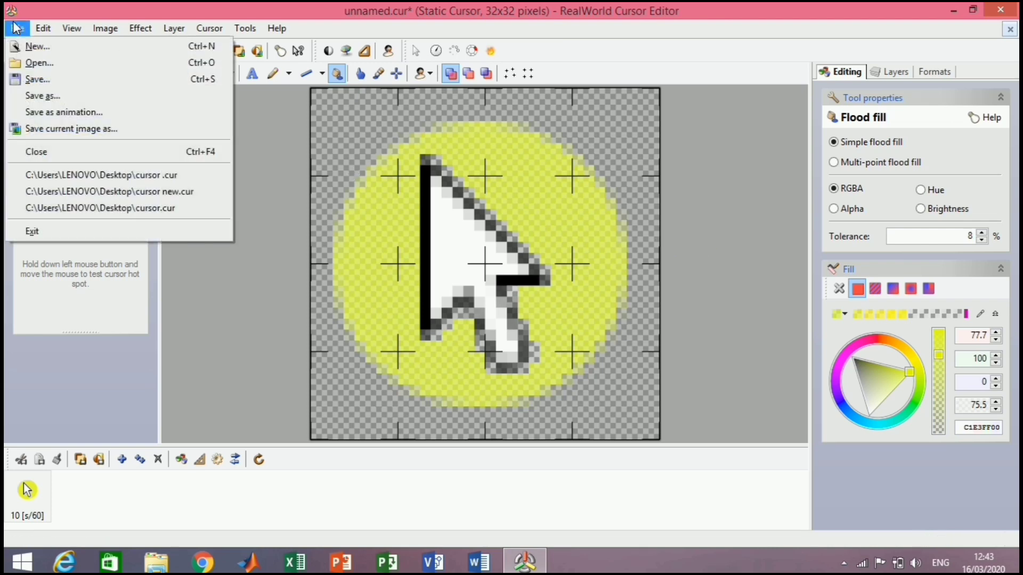
pyautogui.click(56, 100)
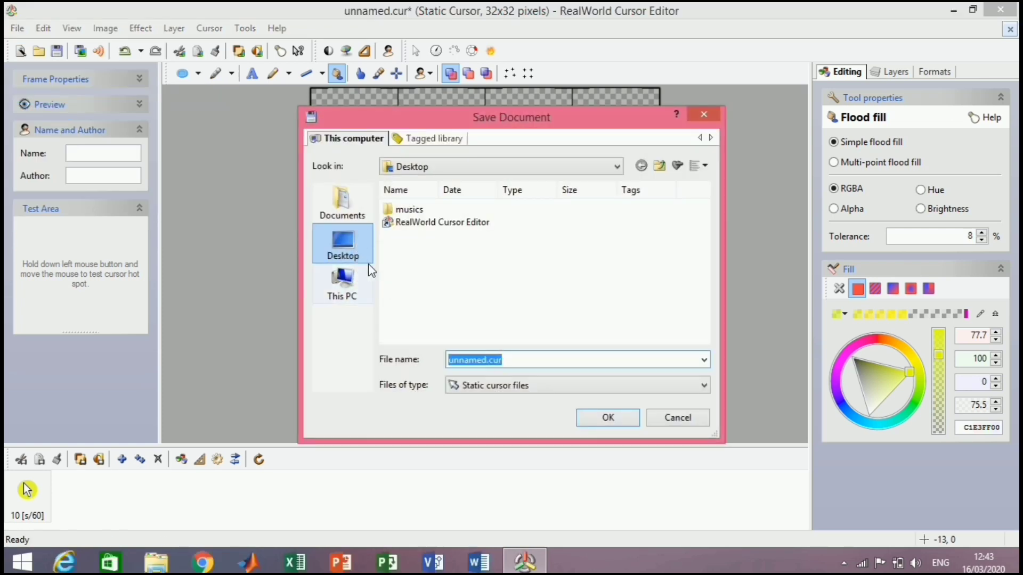
pyautogui.press('BackSpace')
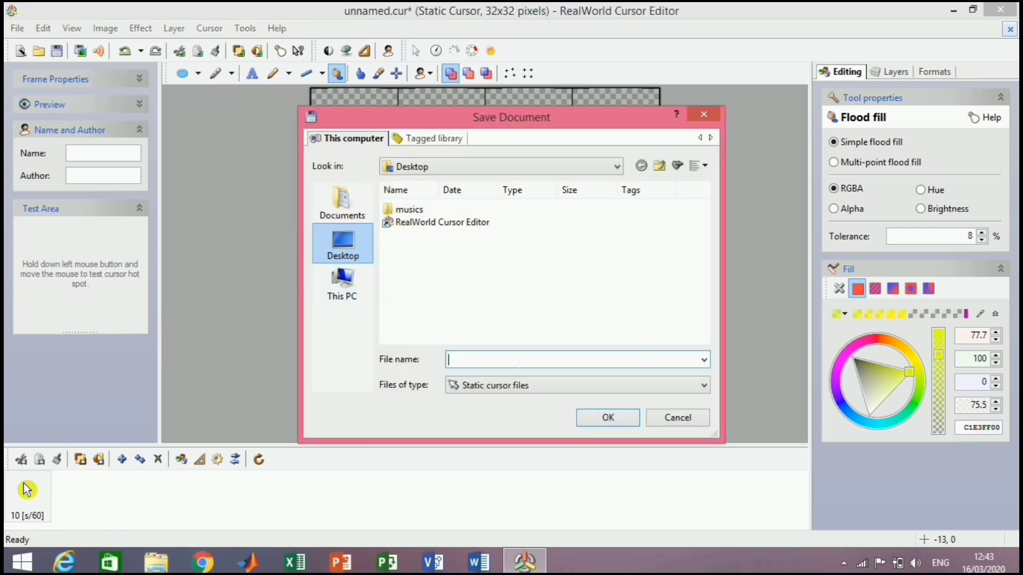
pyautogui.write('cursor')
pyautogui.click(607, 420)
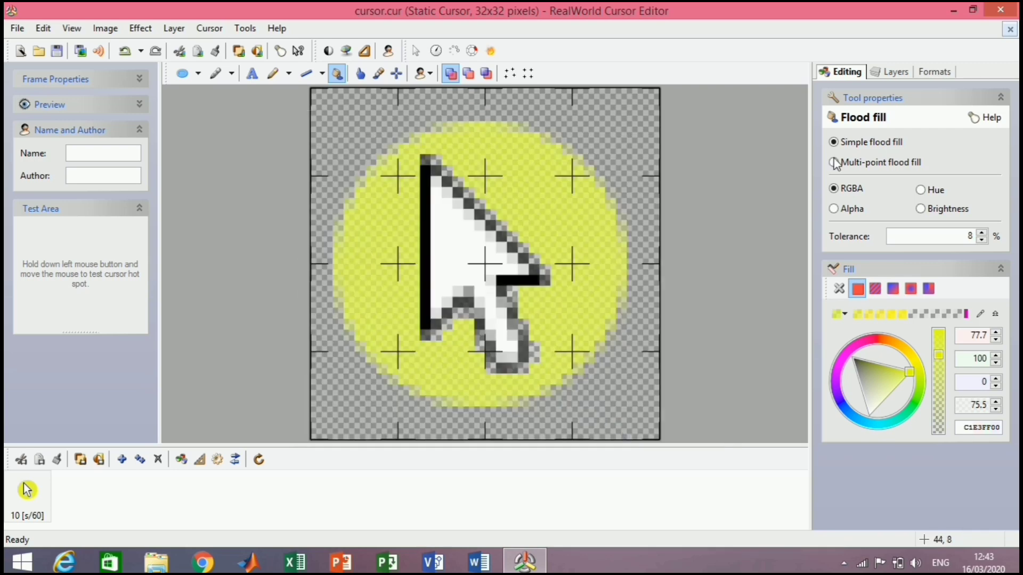
pyautogui.click(998, 9)
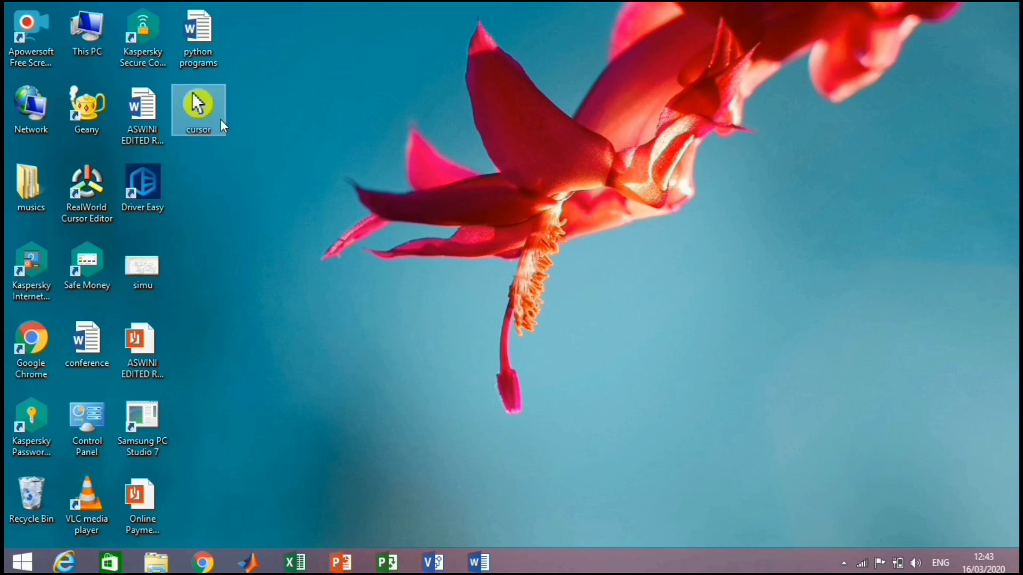
# Open the mouse pointer settings from desktop personalisation and set the scheme to Windows Default (large).
pyautogui.rightClick(387, 322)
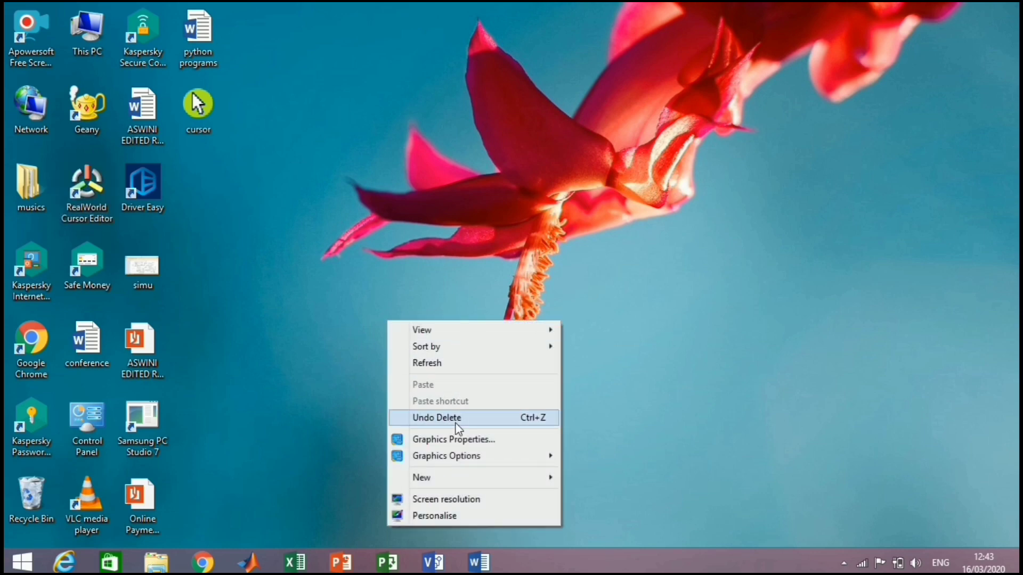
pyautogui.click(462, 517)
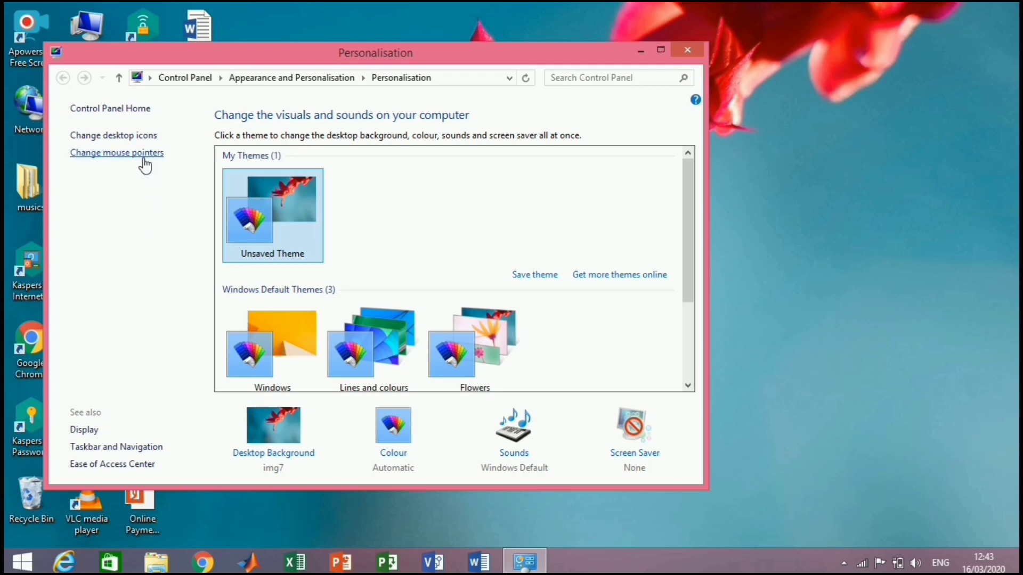
pyautogui.click(145, 165)
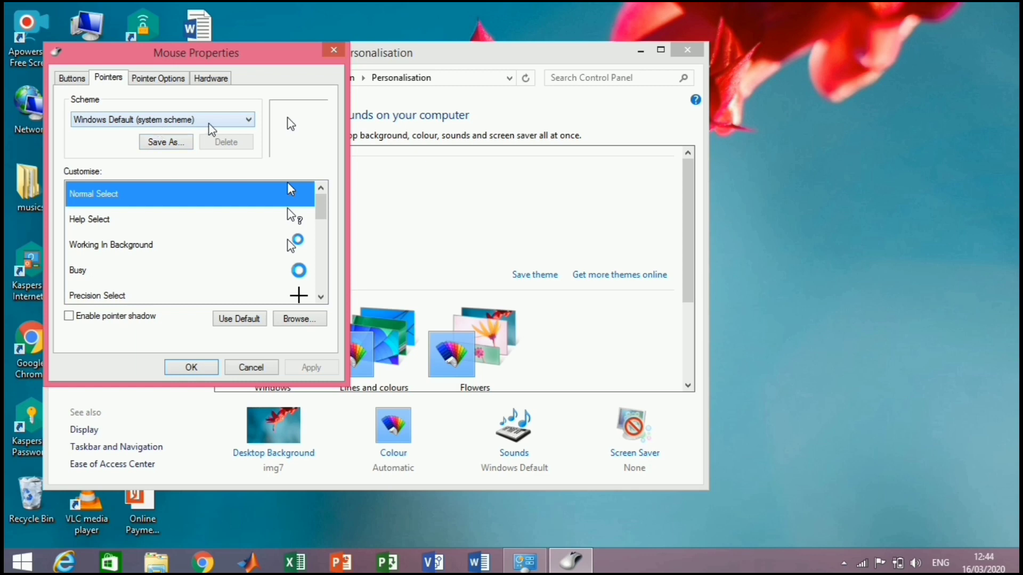
pyautogui.click(229, 128)
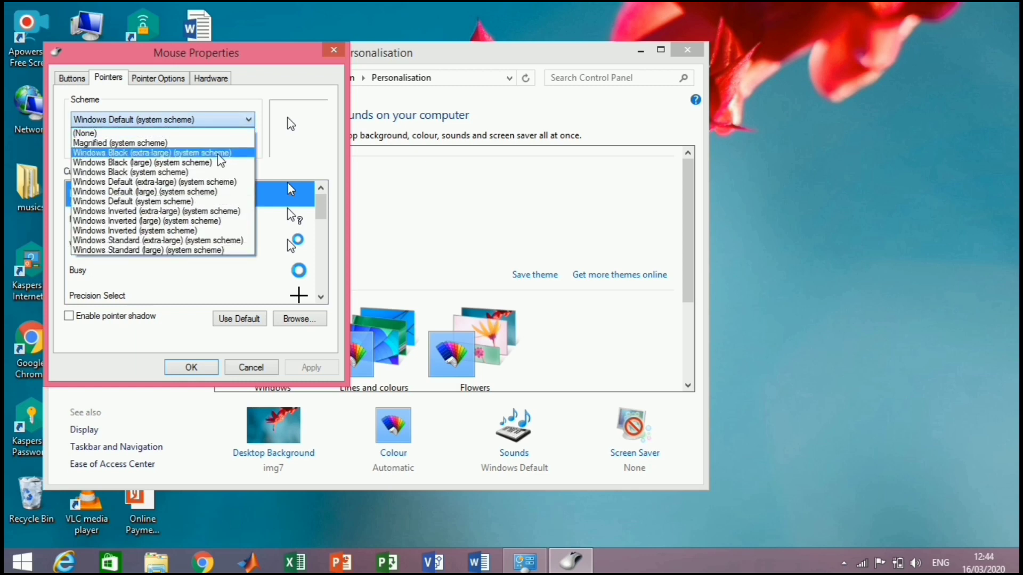
pyautogui.click(195, 195)
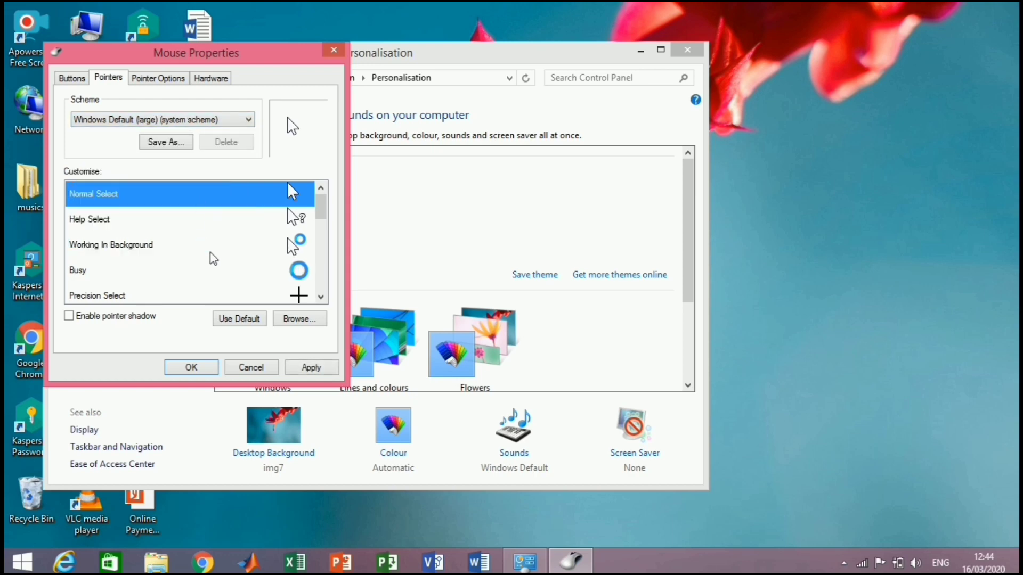
# Assign the Desktop file cursor to the Normal Select pointer, apply it and close the settings windows.
pyautogui.click(304, 319)
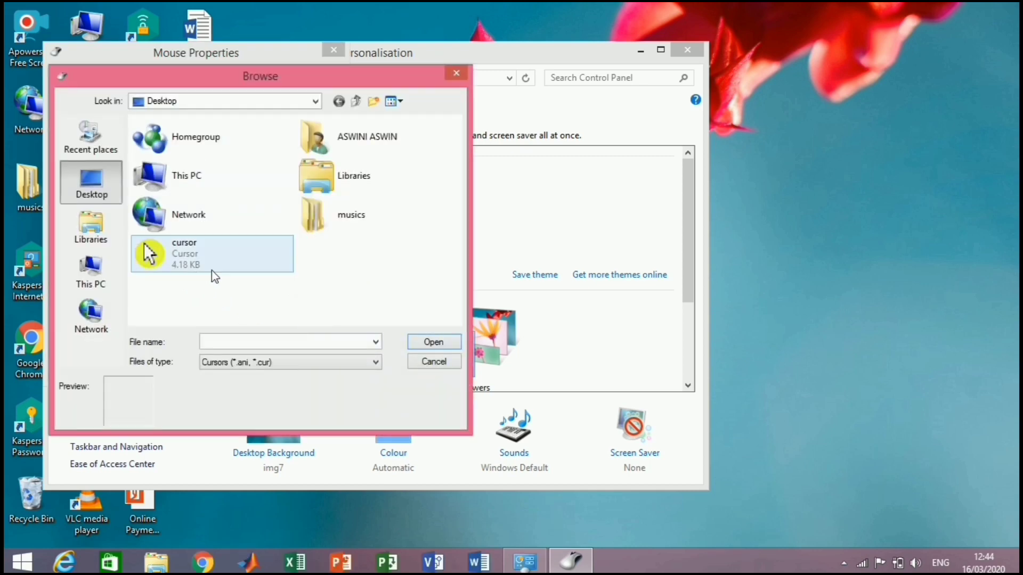
pyautogui.doubleClick(184, 260)
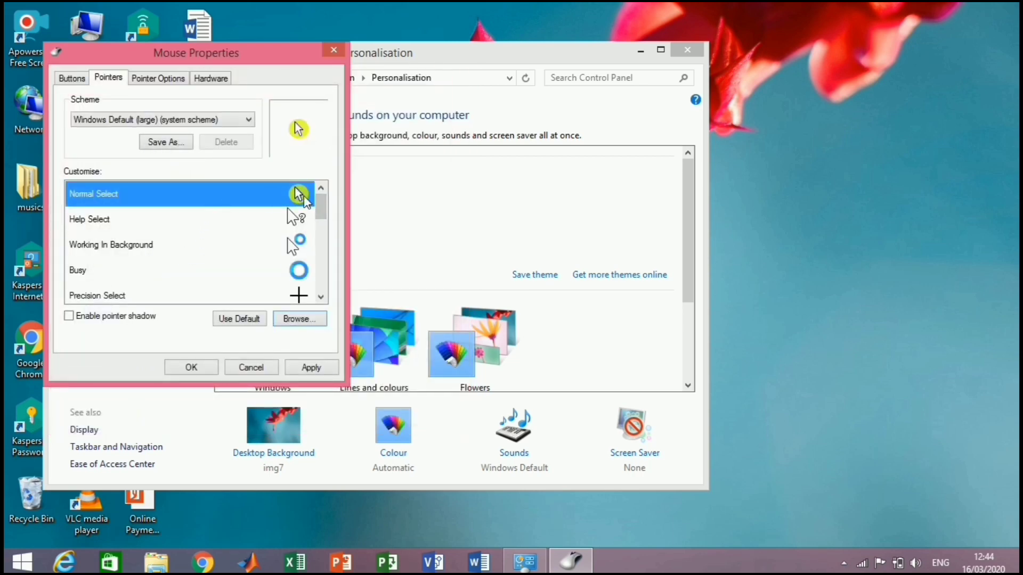
pyautogui.click(315, 370)
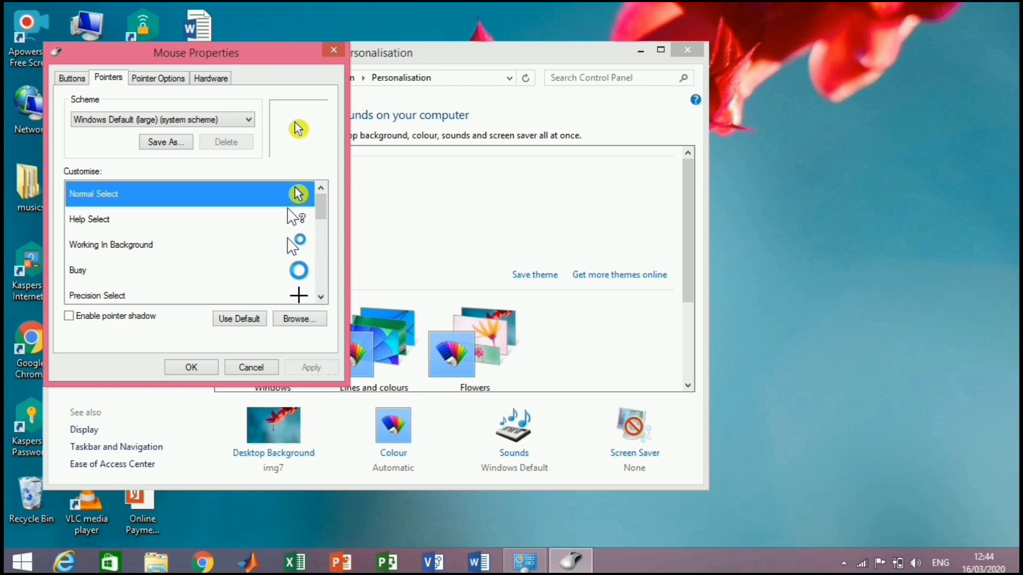
pyautogui.click(210, 371)
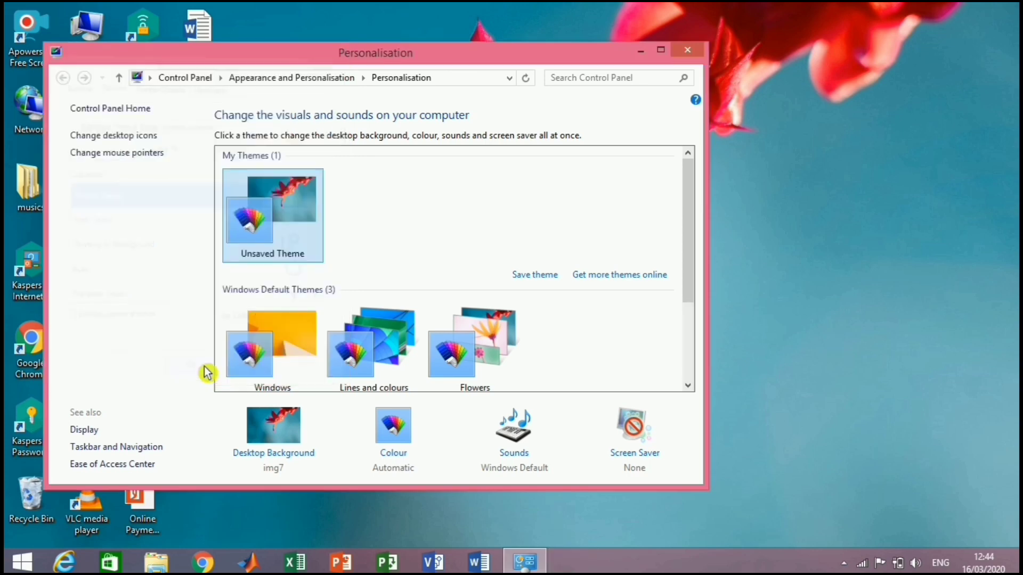
pyautogui.click(687, 50)
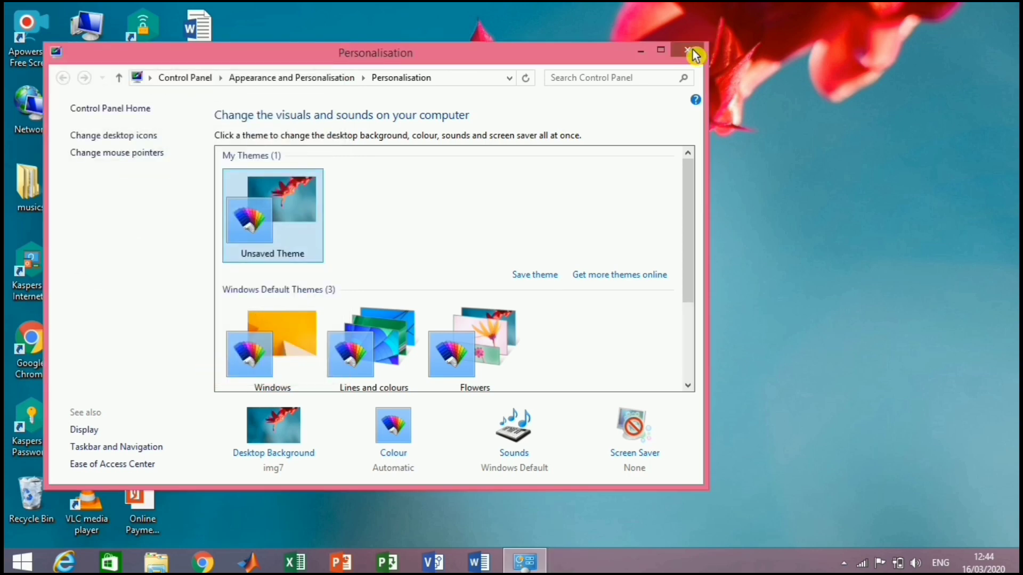